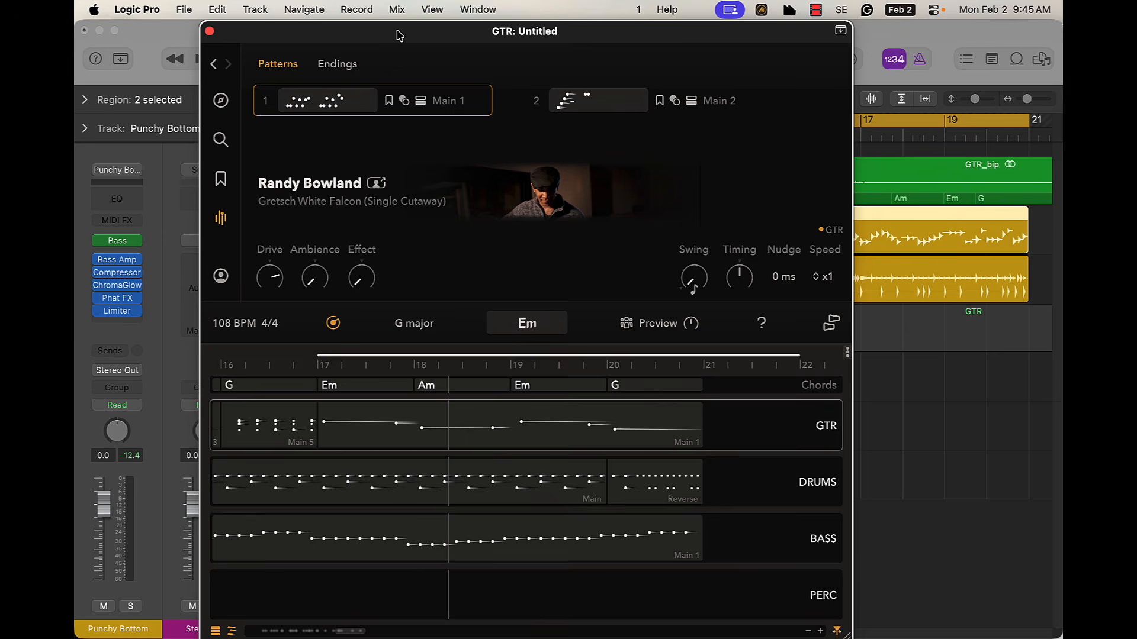
# Move the GTR plug-in window aside and browse the search page's suggested patterns
pyautogui.moveTo(358, 41); pyautogui.dragTo(702, 60)
pyautogui.moveTo(776, 38); pyautogui.dragTo(320, 17)
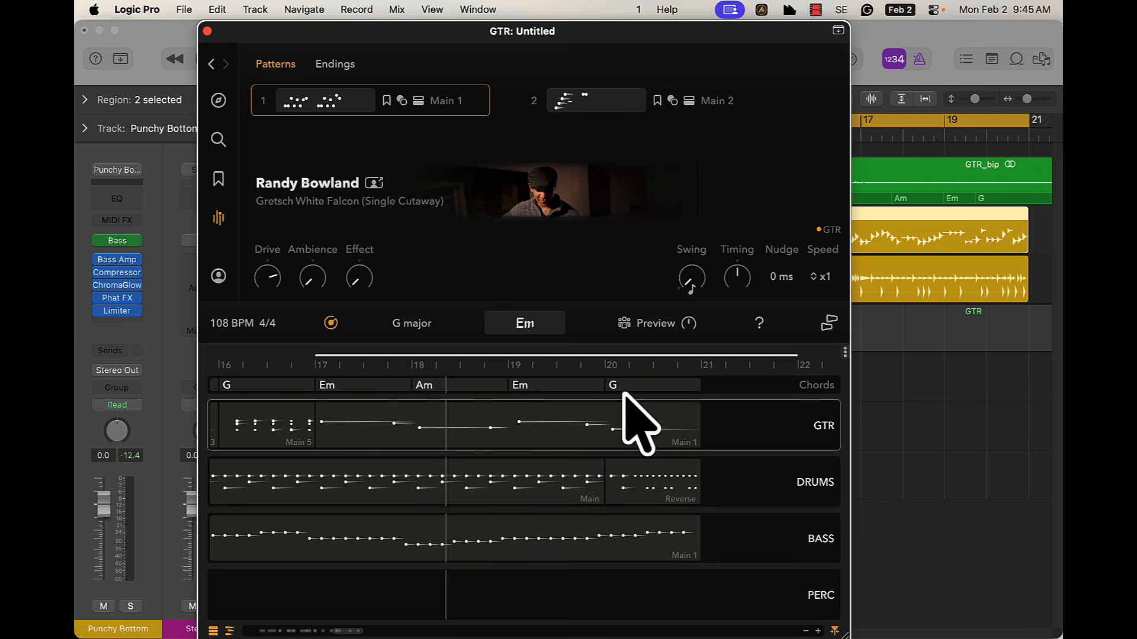
pyautogui.moveTo(335, 148); pyautogui.dragTo(212, 148)
pyautogui.click(95, 142)
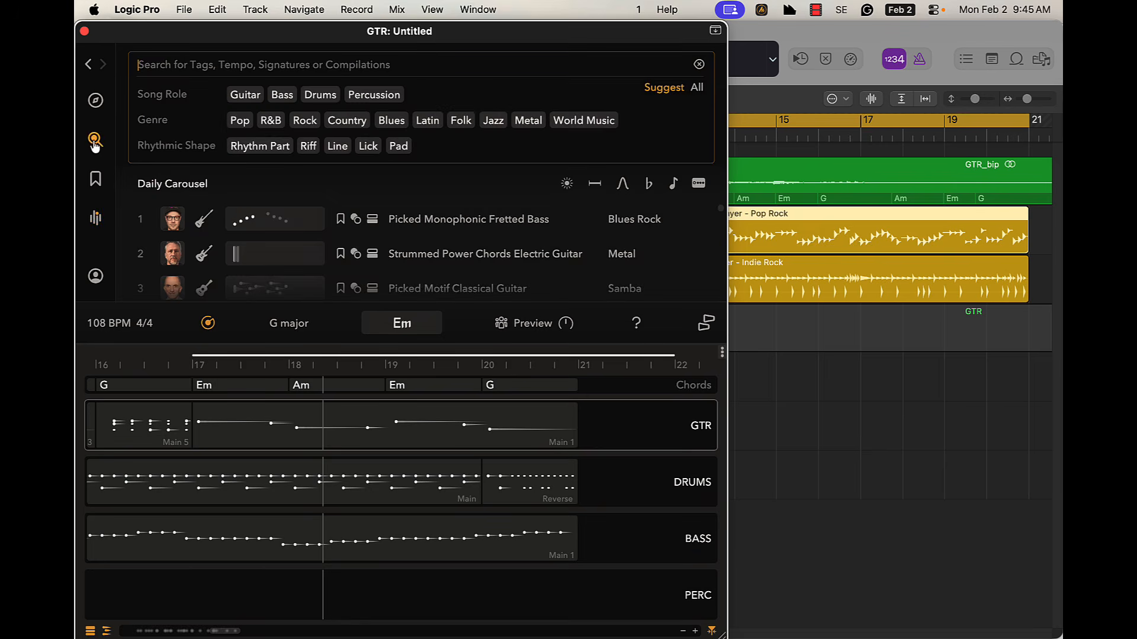
pyautogui.scroll(-2, 444, 274)
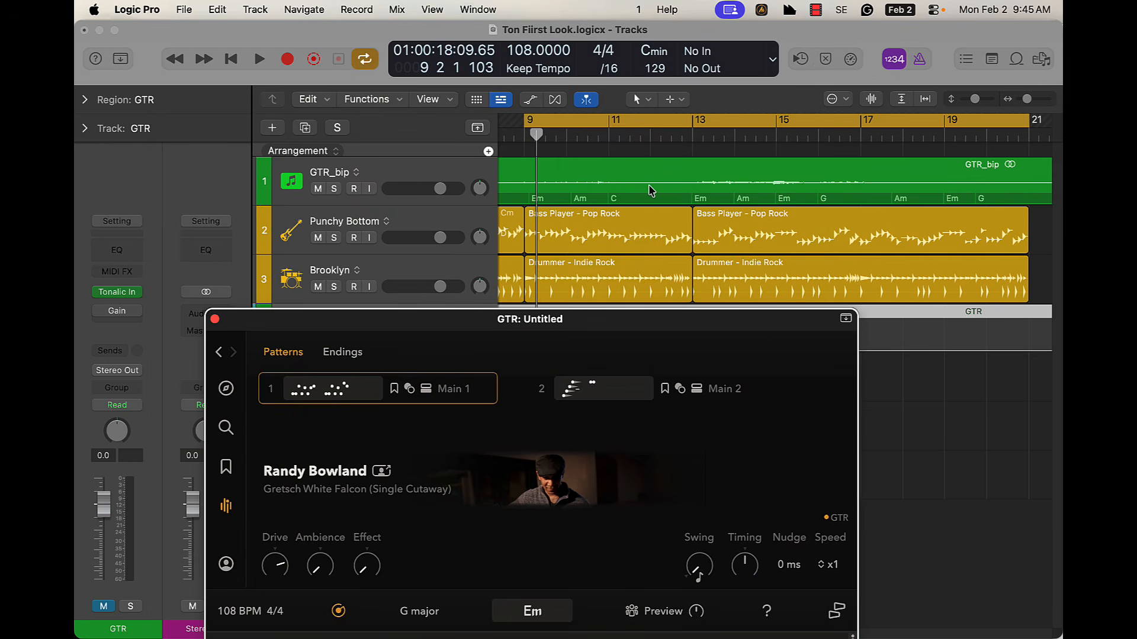
# Move the plug-in window clear of the track list and select the Punchy Bottom and Brooklyn tracks in turn
pyautogui.moveTo(528, 322); pyautogui.dragTo(788, 493)
pyautogui.click(424, 222)
pyautogui.click(431, 271)
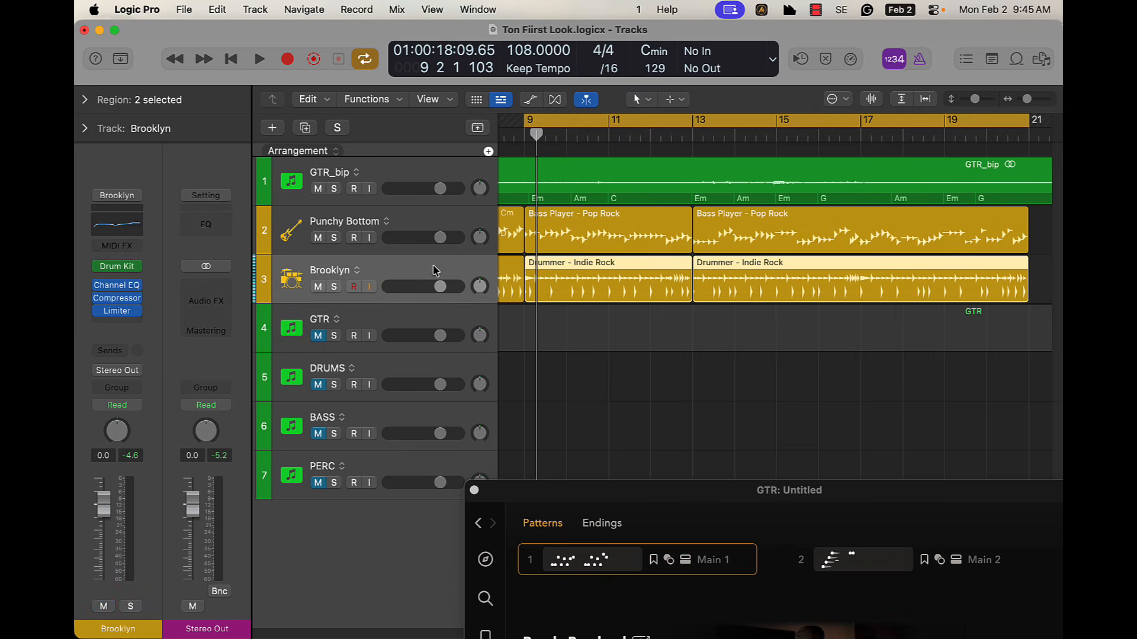
pyautogui.click(402, 220)
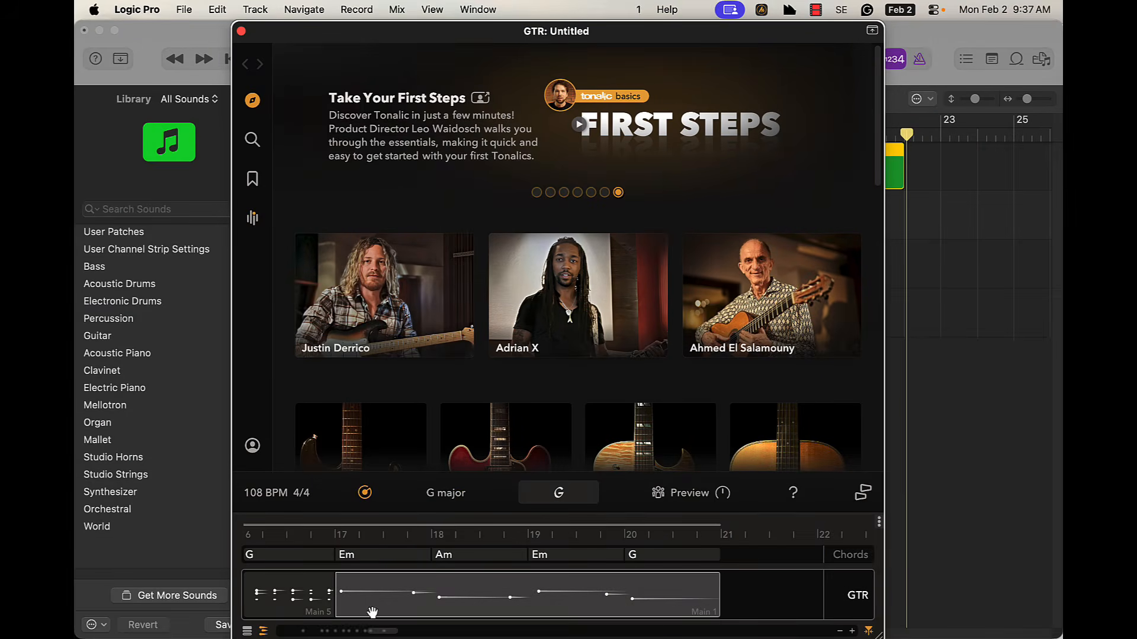
# Bounce the GTR region in place and, with the global tracks shown, transfer the bounced region's chords to the Chord track
pyautogui.hscroll(-20, 409, 591)
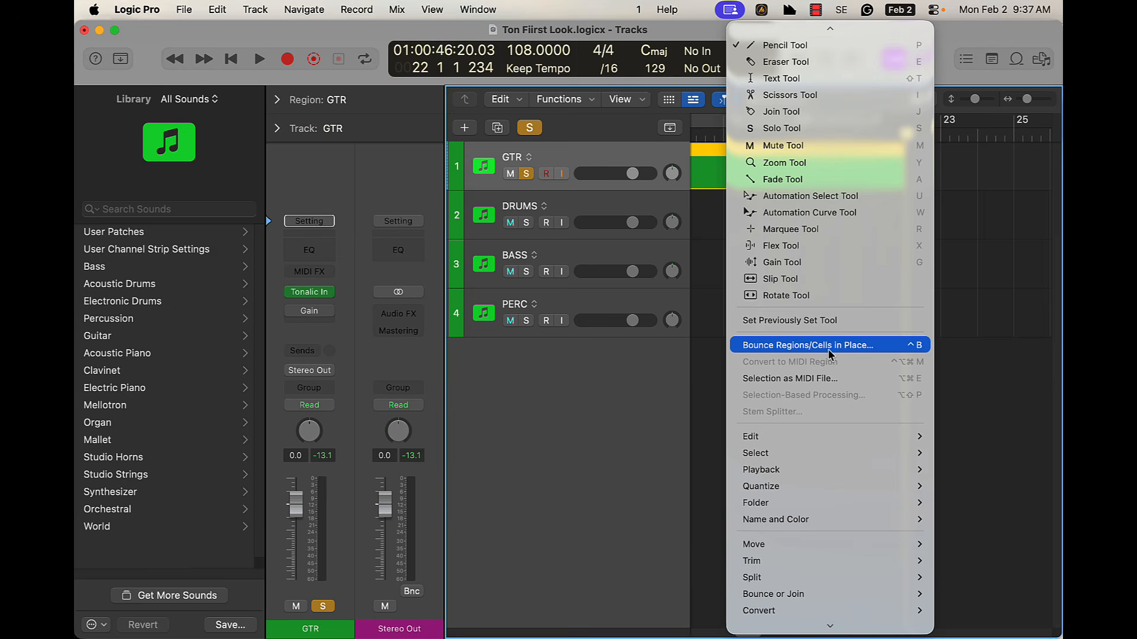
pyautogui.click(827, 345)
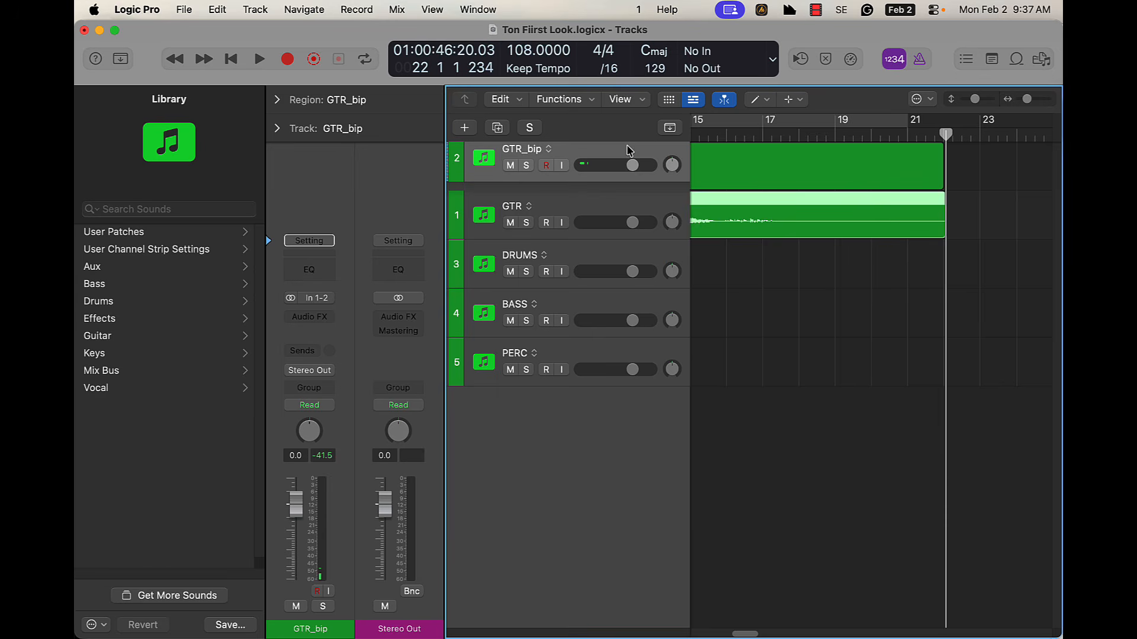
pyautogui.click(670, 128)
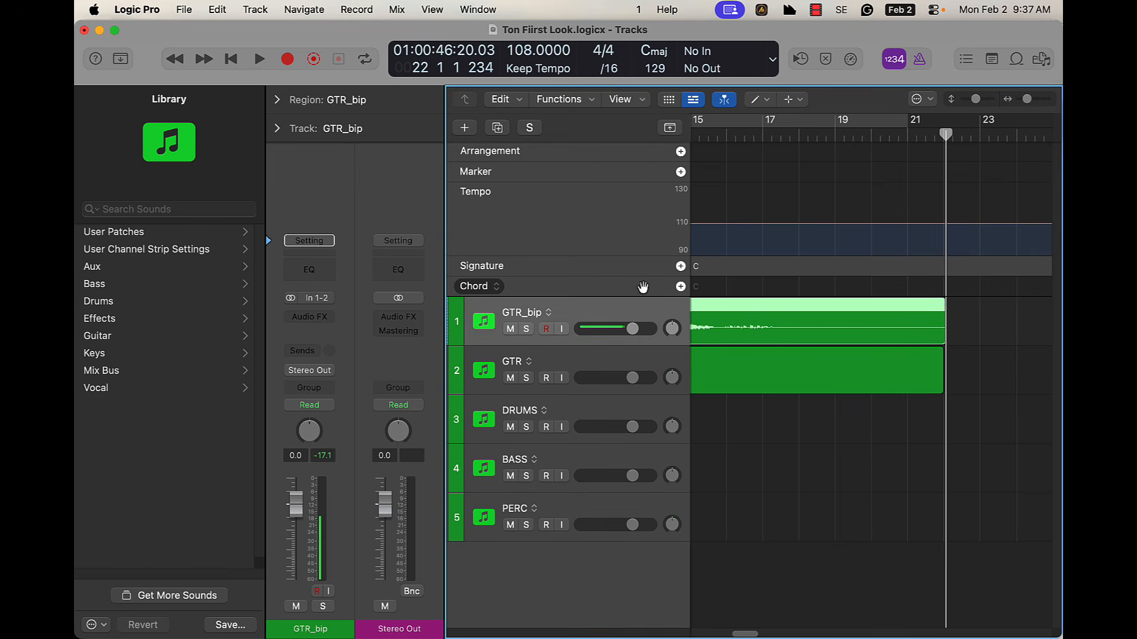
pyautogui.moveTo(715, 318); pyautogui.dragTo(713, 292)
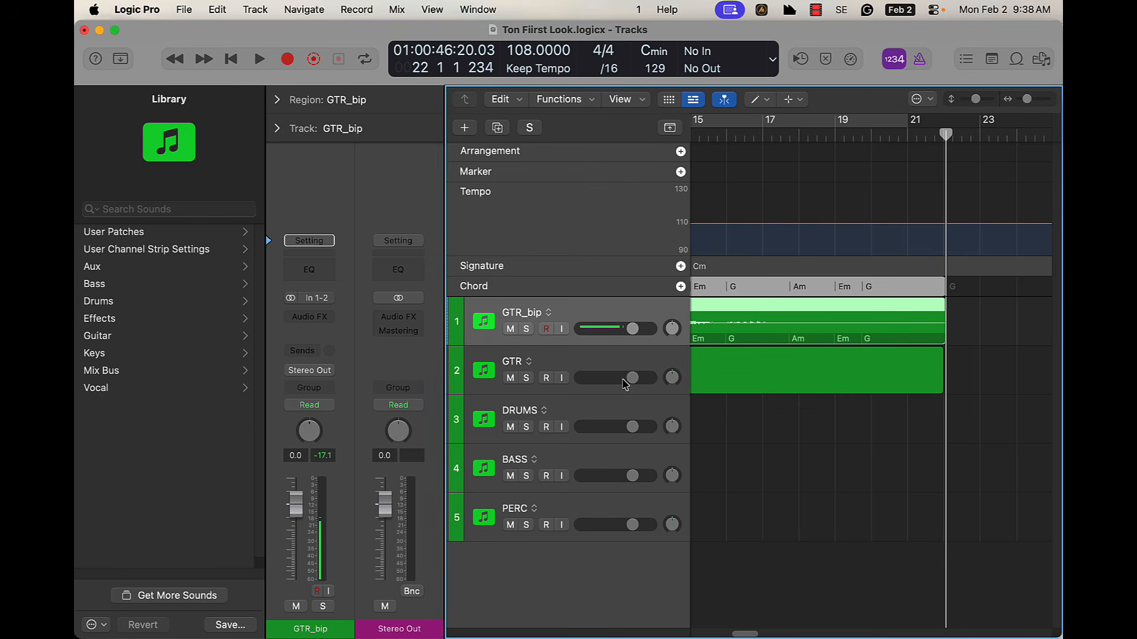
# Turn on cycle mode, mute the GTR_bip track and play back the original GTR track
pyautogui.press('c')
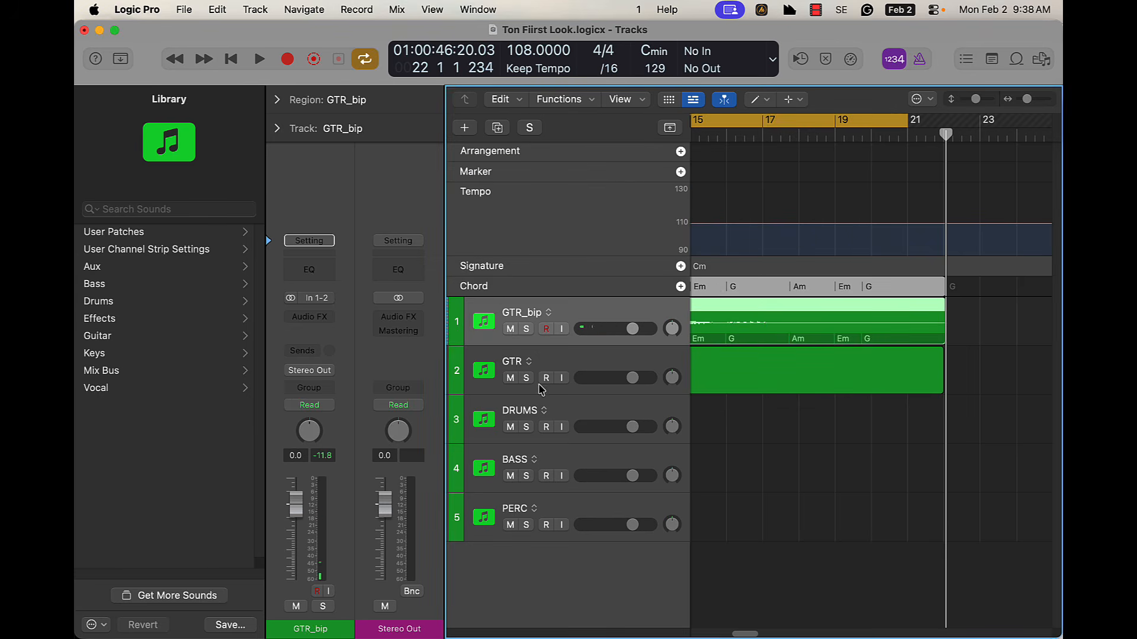
pyautogui.click(510, 329)
pyautogui.click(611, 367)
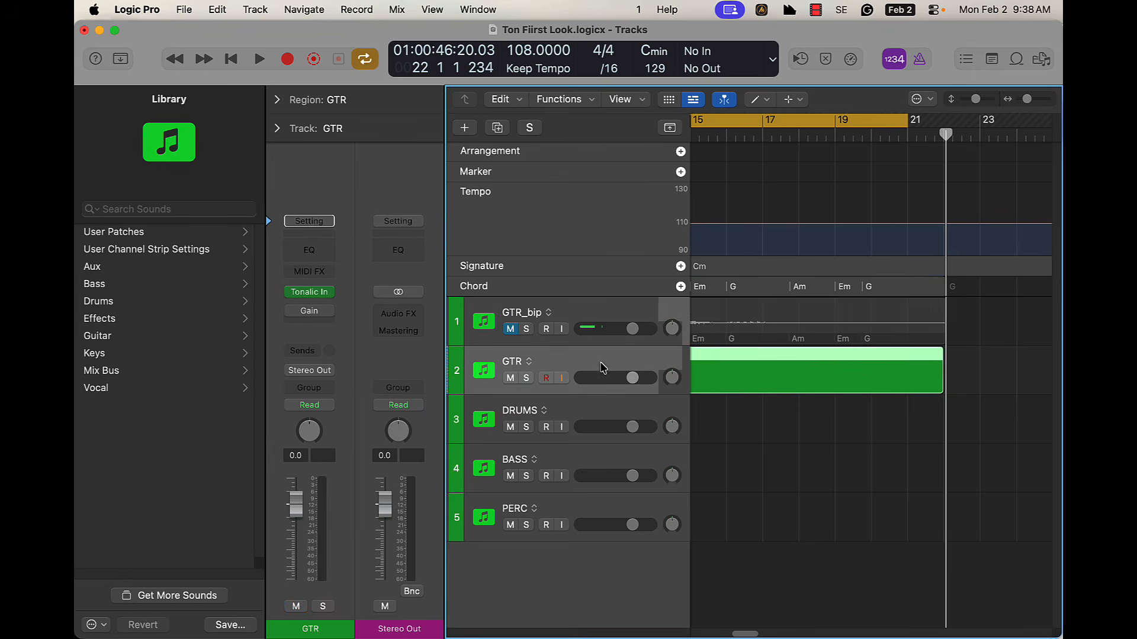
pyautogui.press('space')
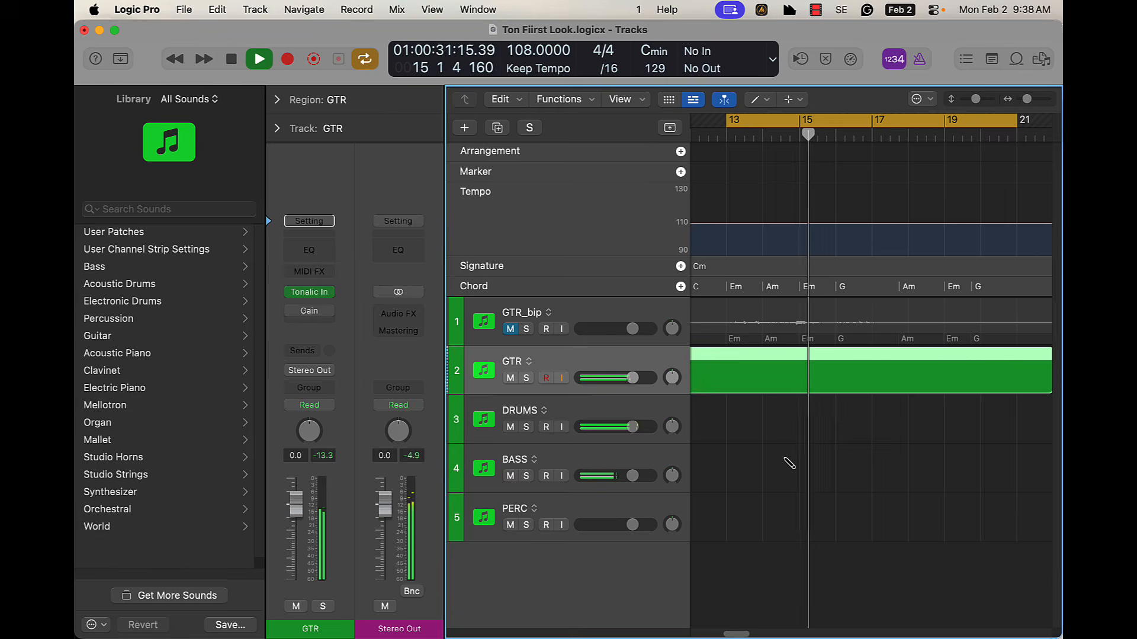
pyautogui.press('y')
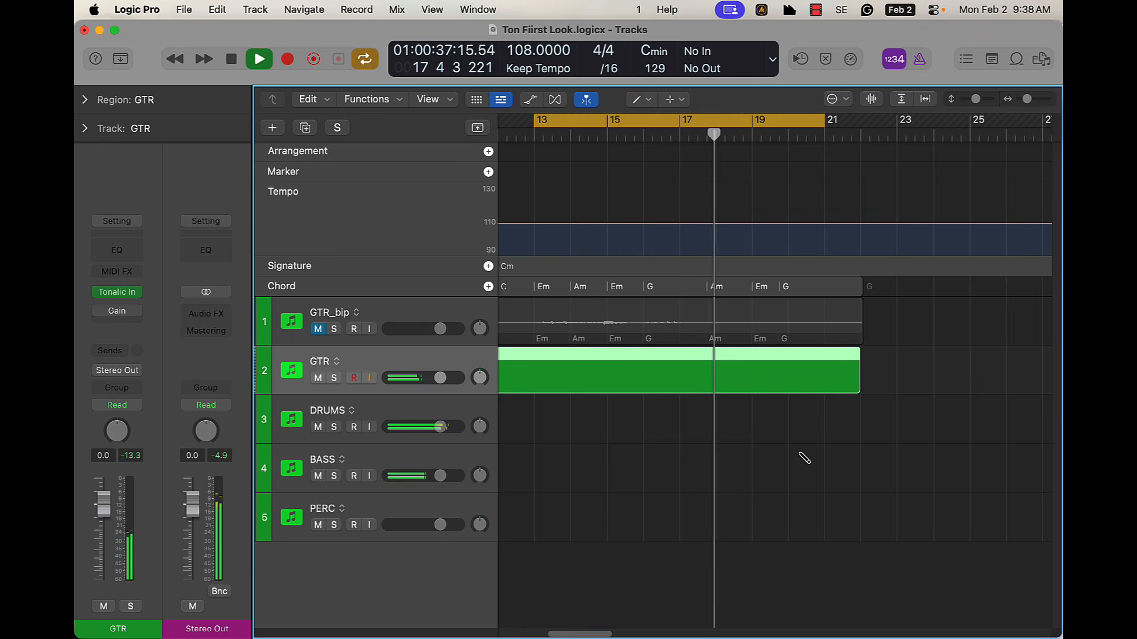
pyautogui.press('space')
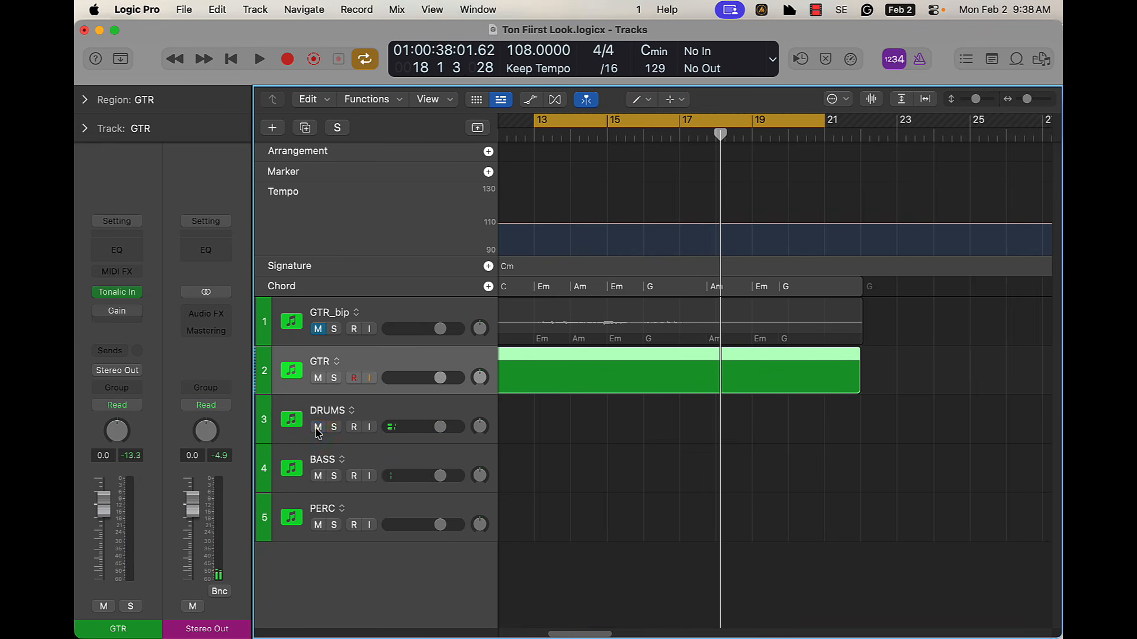
# Add a Pop Rock Bass Player session track after the BASS track and play the cycle with it
pyautogui.click(391, 462)
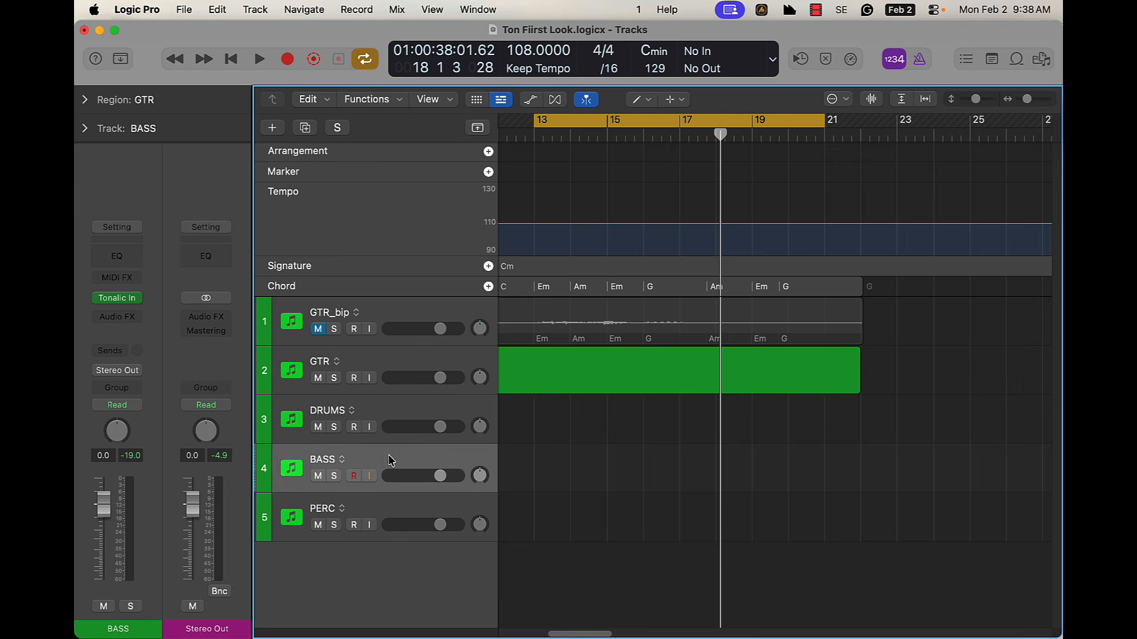
pyautogui.click(284, 130)
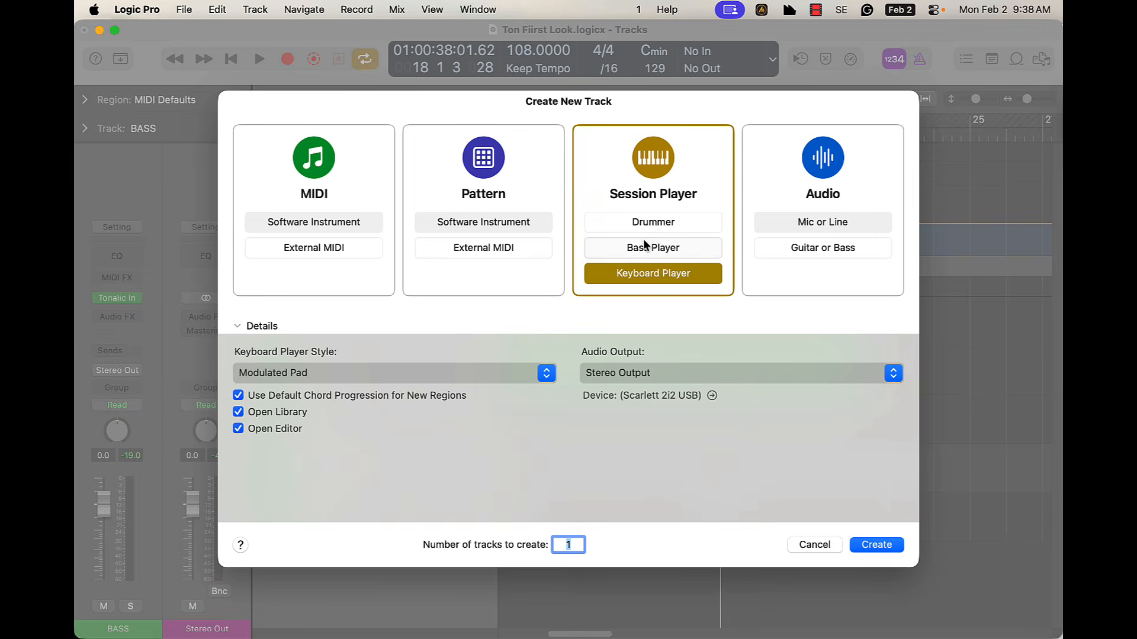
pyautogui.click(666, 248)
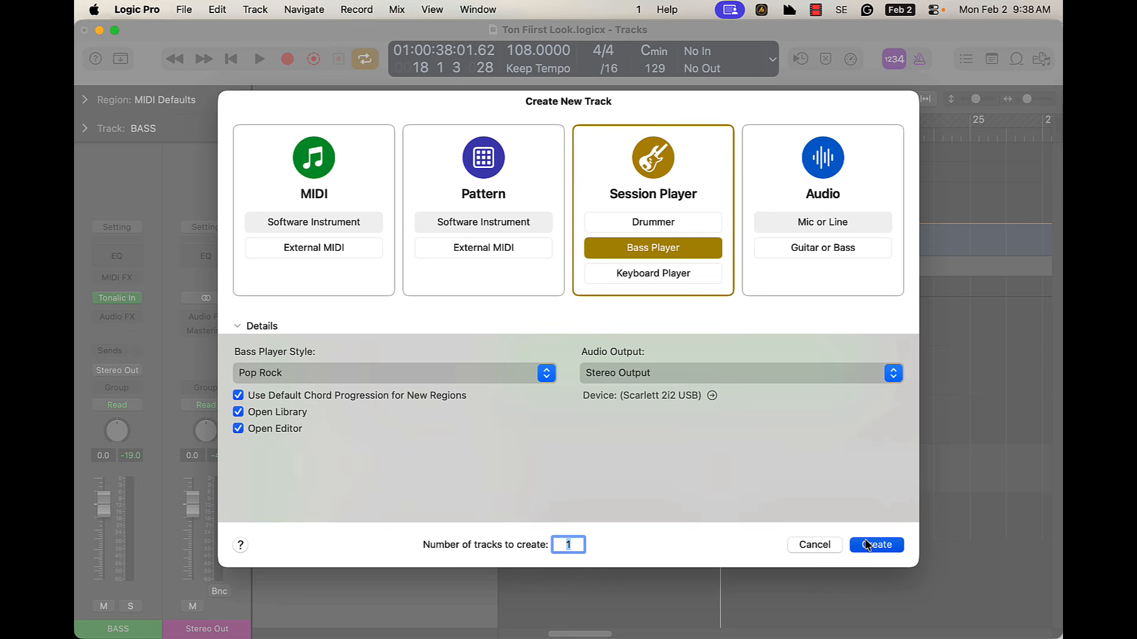
pyautogui.press('Return')
pyautogui.press('space')
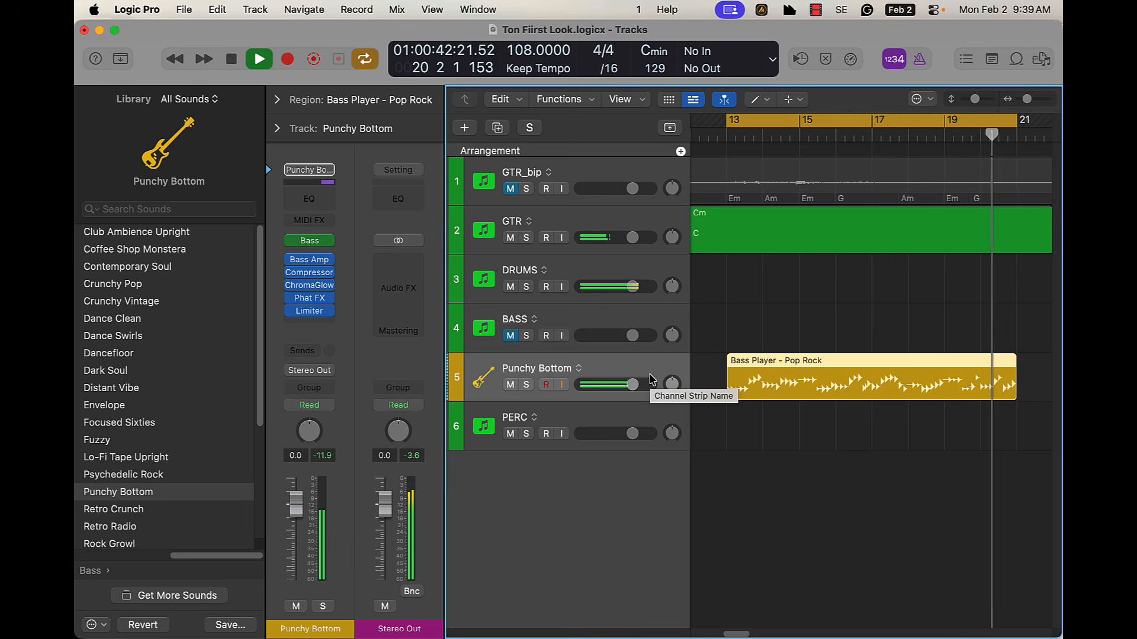
pyautogui.press('space')
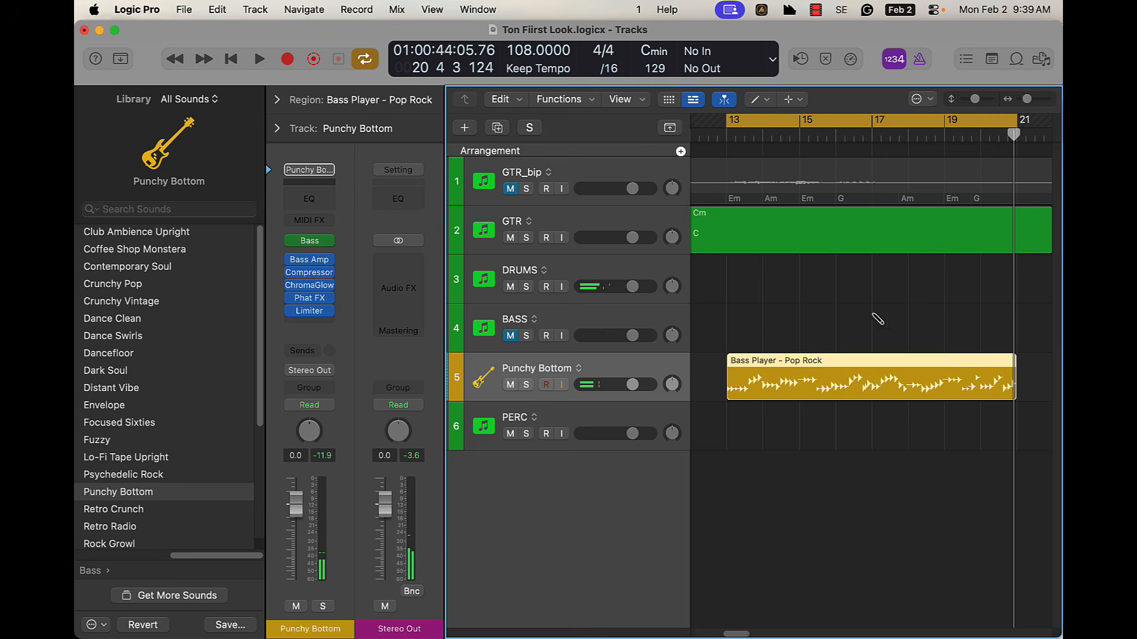
# Create a new Session Player track with an Indie Rock Drummer
pyautogui.click(464, 127)
pyautogui.click(655, 432)
pyautogui.click(876, 542)
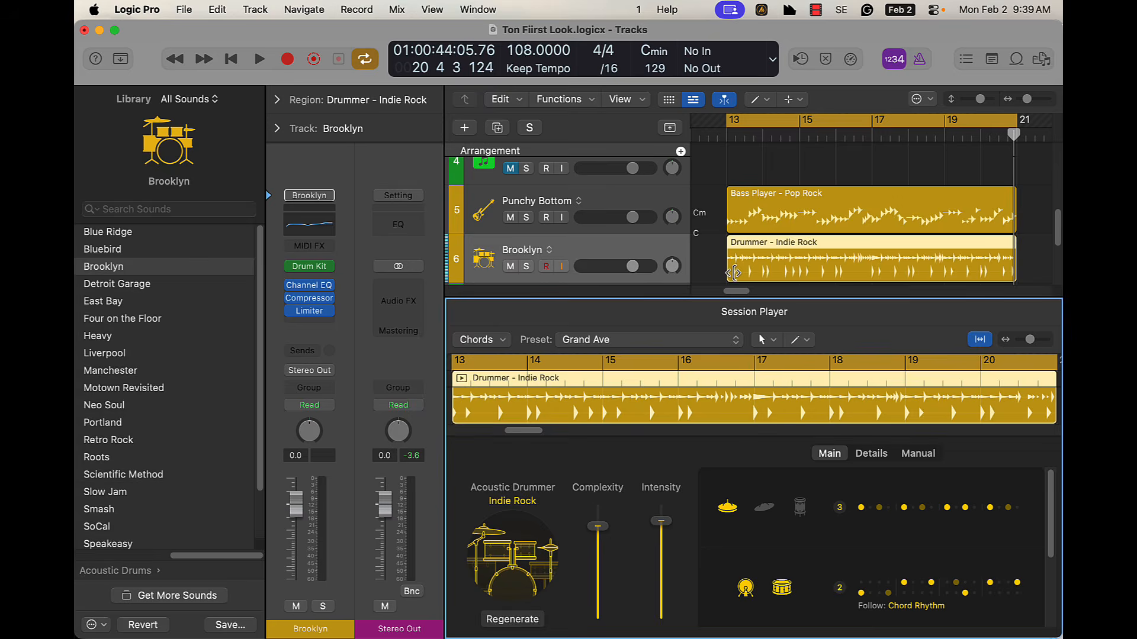
# Close the Session Player editor and play the cycle with the new drummer while the DRUMS track is muted
pyautogui.press('x')
pyautogui.press('x')
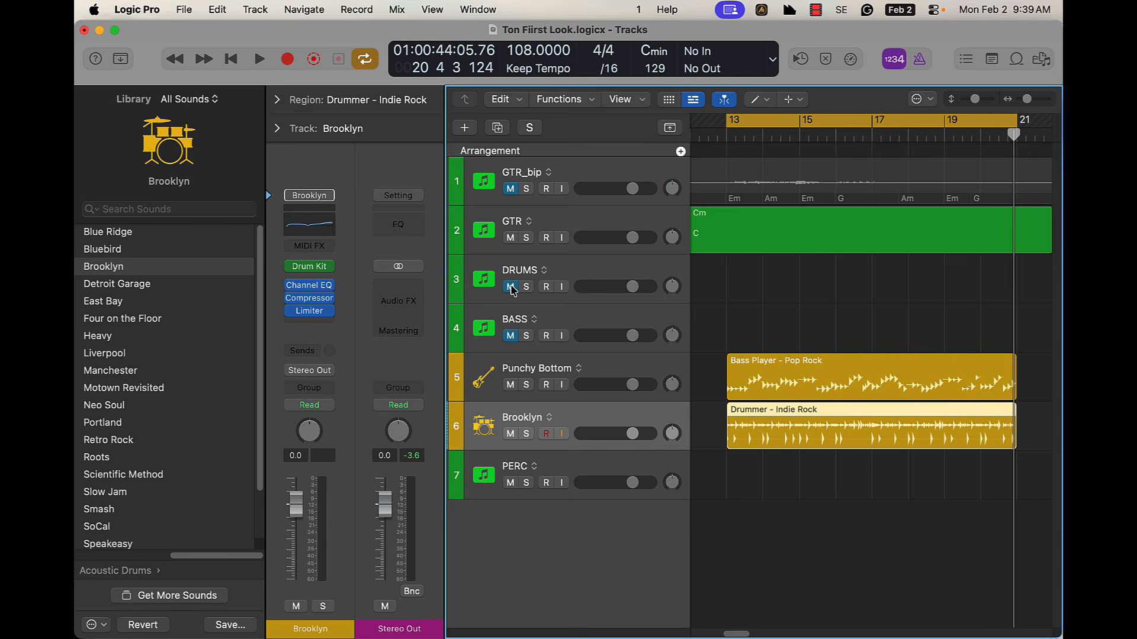
pyautogui.press('space')
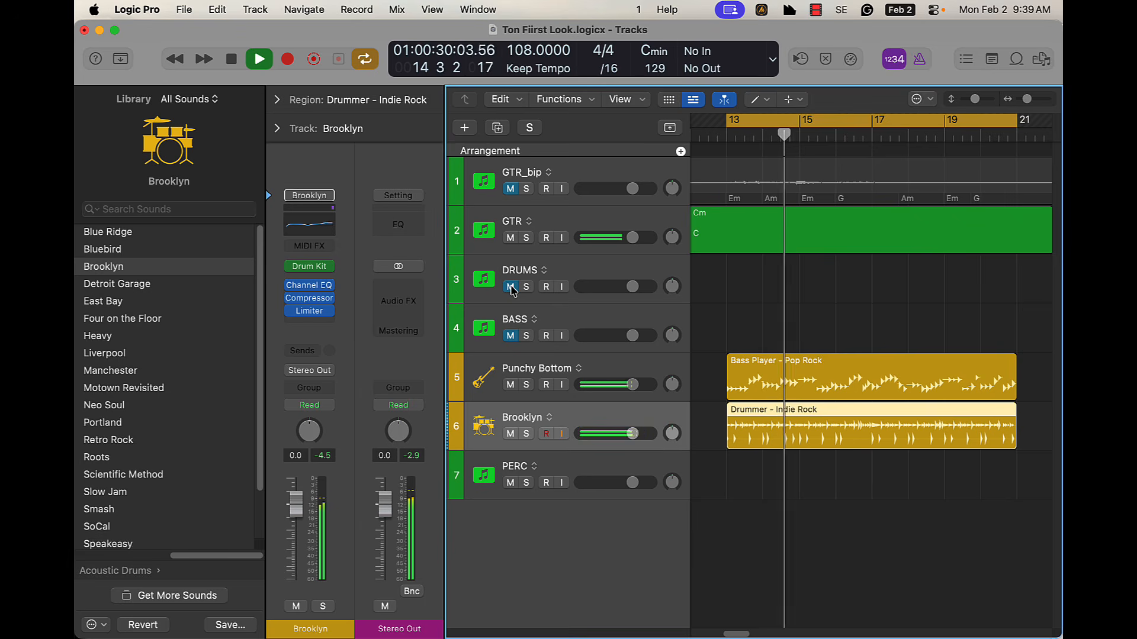
pyautogui.press('space')
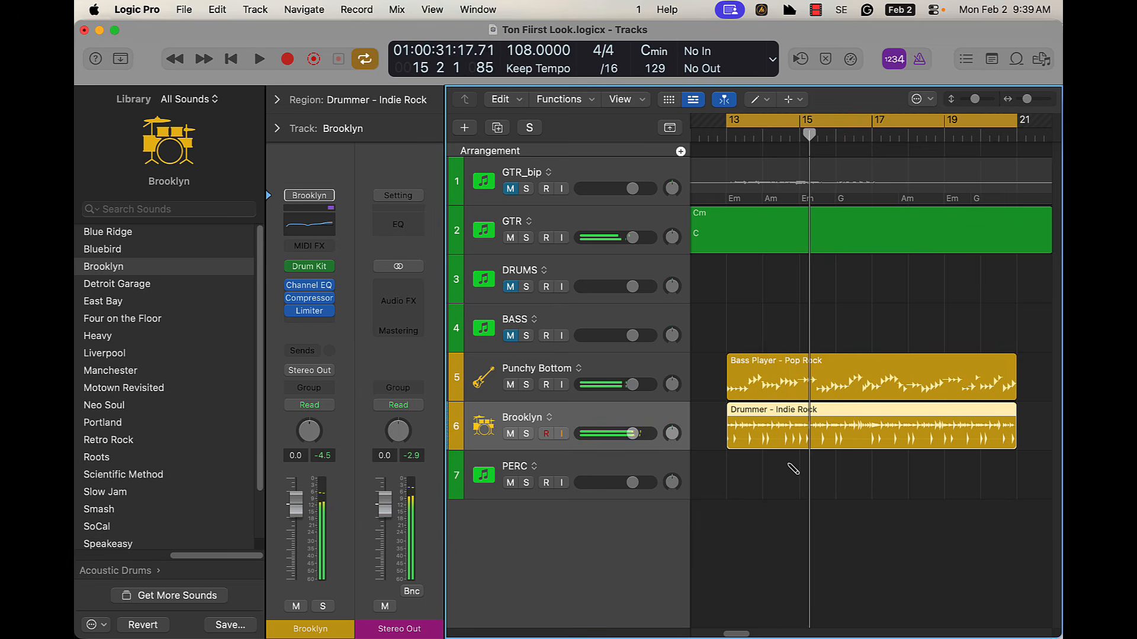
# Switch to the Pointer tool, hide the library and lower the Complexity of the Indie Rock drummer region
pyautogui.press('t')
pyautogui.click(799, 308)
pyautogui.press('y')
pyautogui.doubleClick(734, 437)
pyautogui.moveTo(401, 566); pyautogui.dragTo(404, 578)
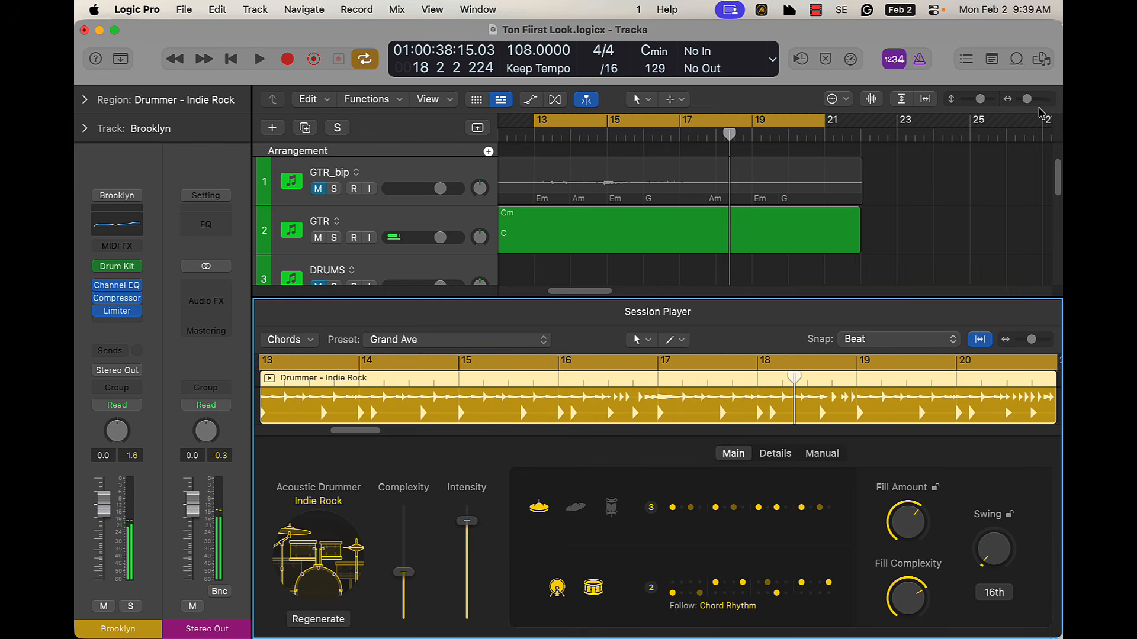
# Set the cycle range from bar 17 to 18, unmute the GTR_bip track and audition it soloed
pyautogui.click(1029, 100)
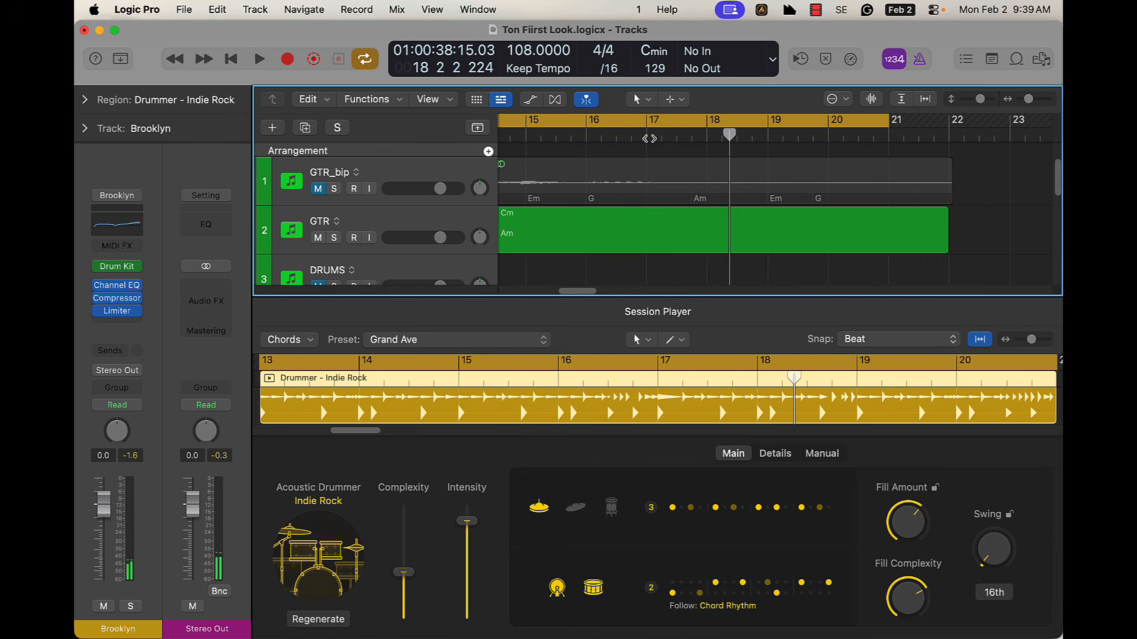
pyautogui.moveTo(646, 123); pyautogui.dragTo(711, 124)
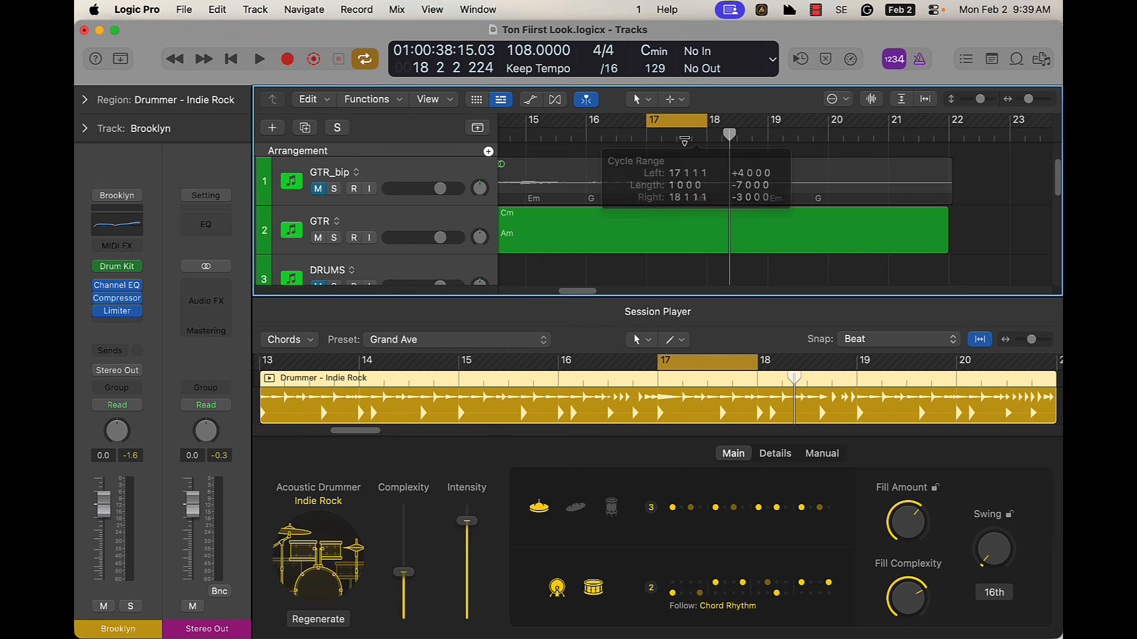
pyautogui.click(318, 189)
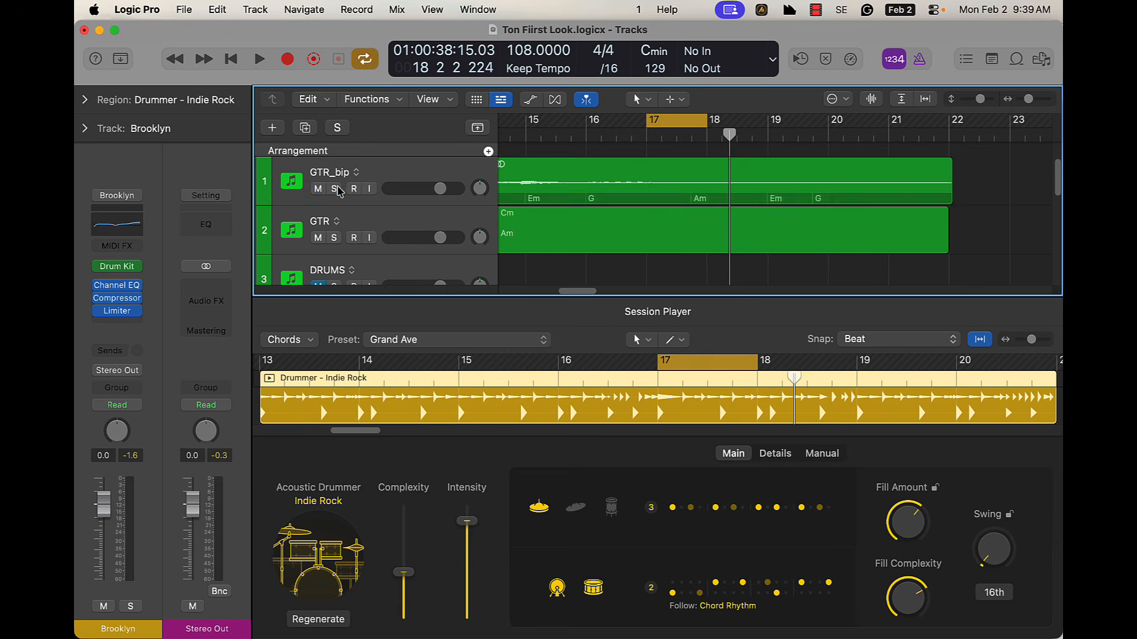
pyautogui.click(335, 189)
pyautogui.press('space')
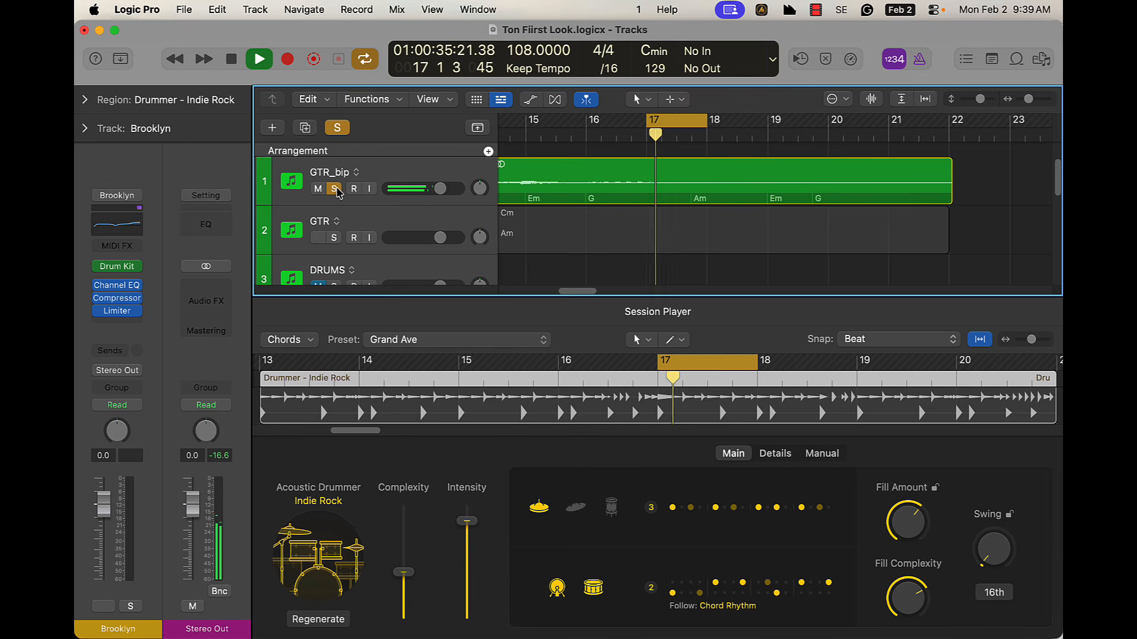
pyautogui.press('space')
pyautogui.click(336, 188)
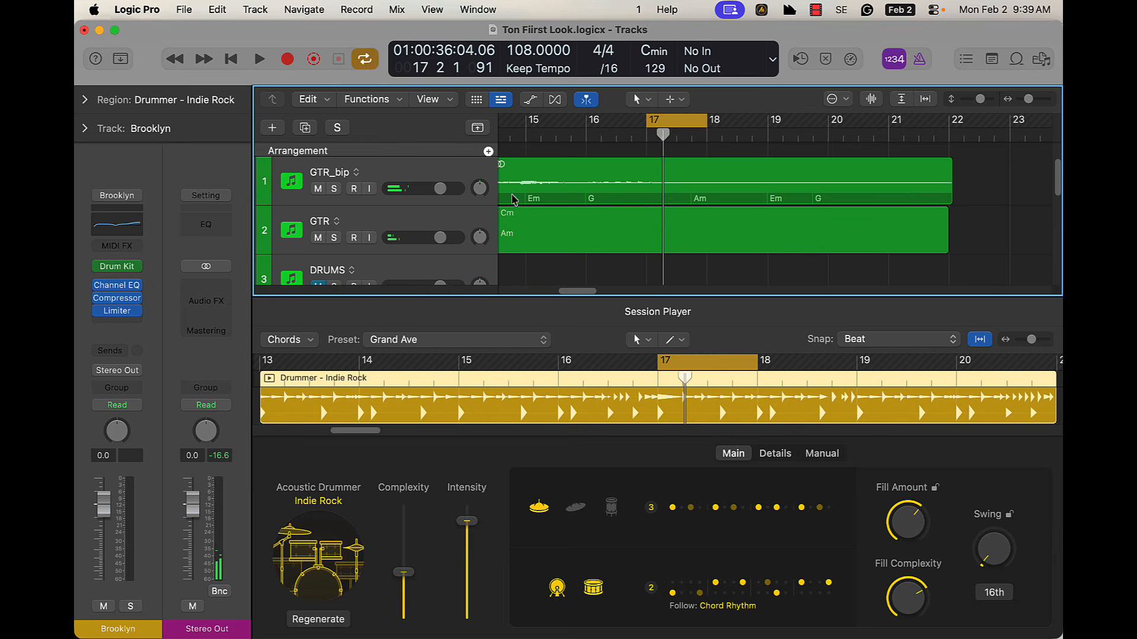
# Show the global tracks above the track list and close the Session Player editor
pyautogui.press('g')
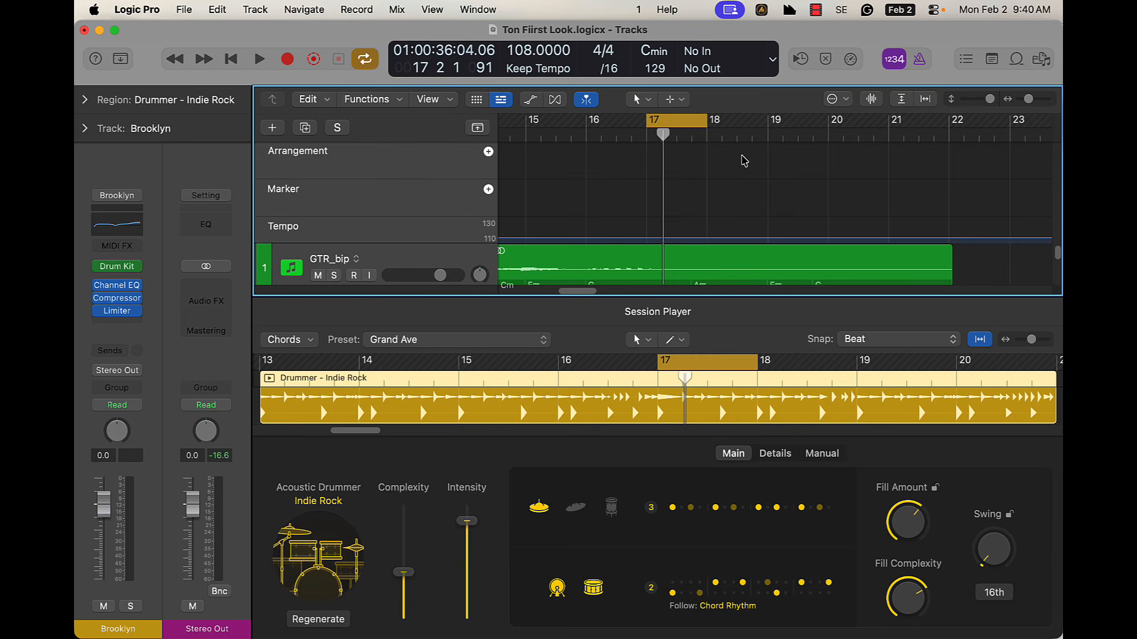
pyautogui.press('x')
pyautogui.press('x')
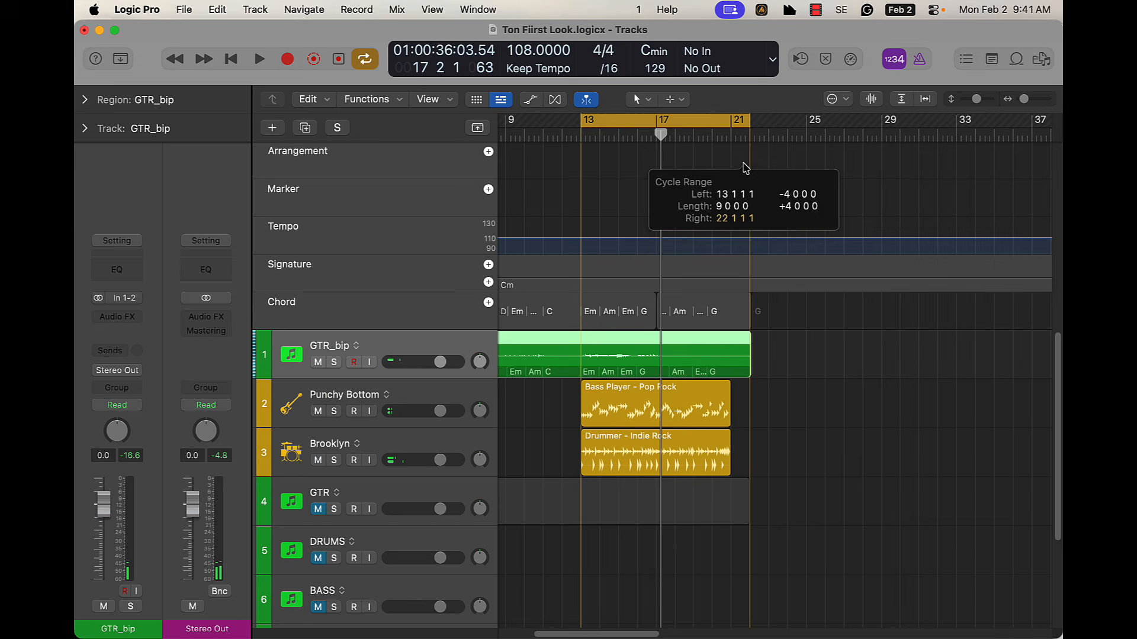
# Play back the bounced guitar with the session players and shorten the cycle range to end at bar 21
pyautogui.press('space')
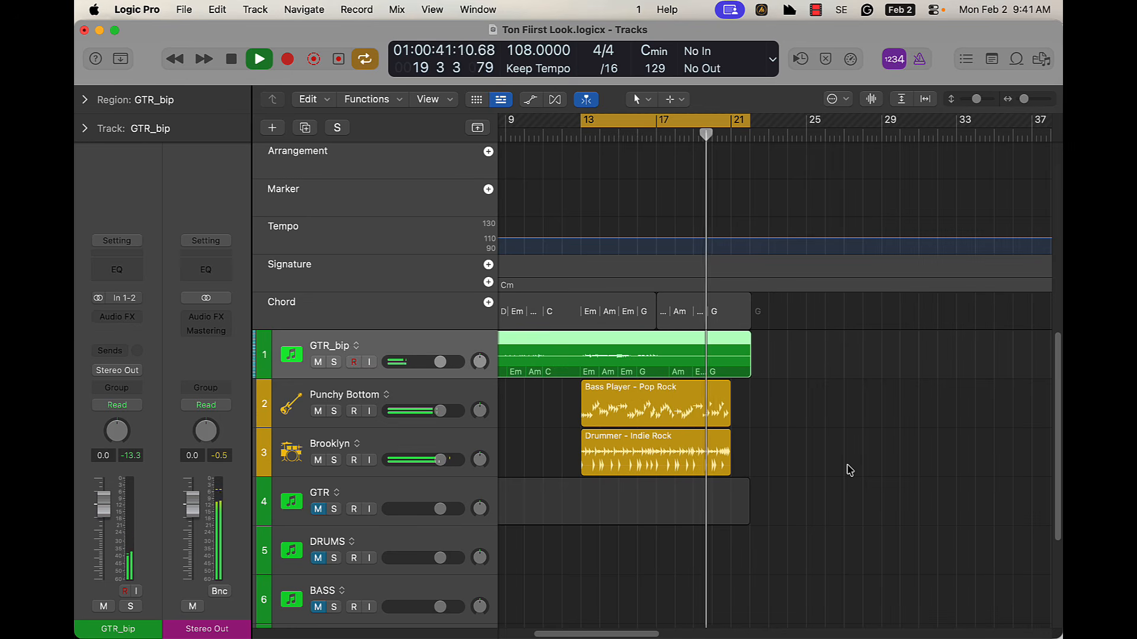
pyautogui.moveTo(1024, 100); pyautogui.dragTo(1026, 102)
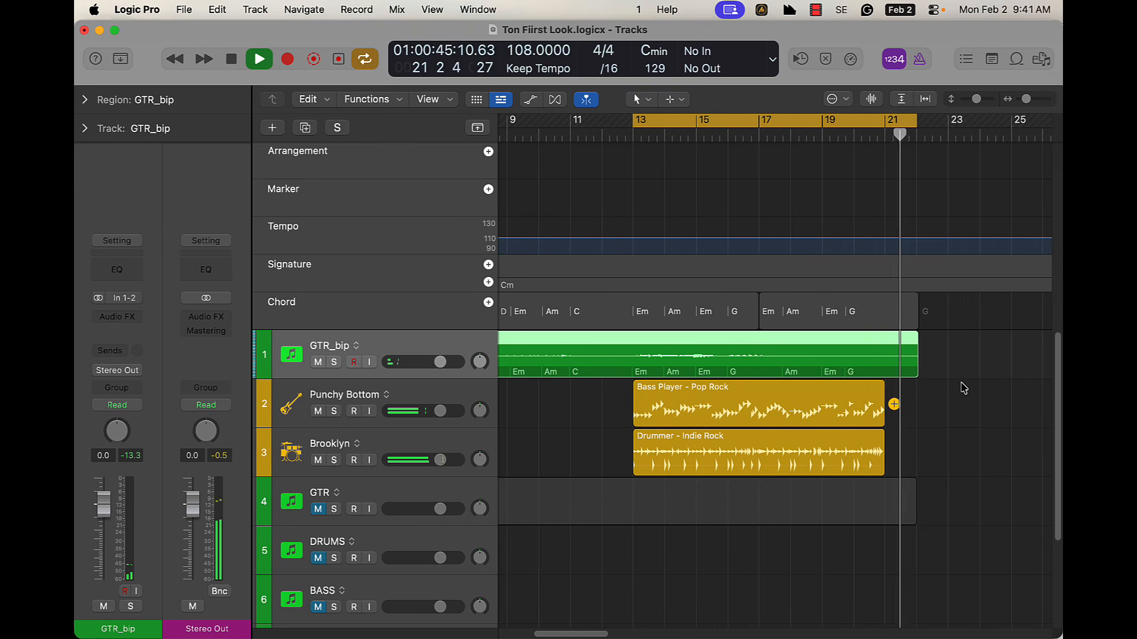
pyautogui.press('space')
pyautogui.moveTo(915, 114); pyautogui.dragTo(886, 115)
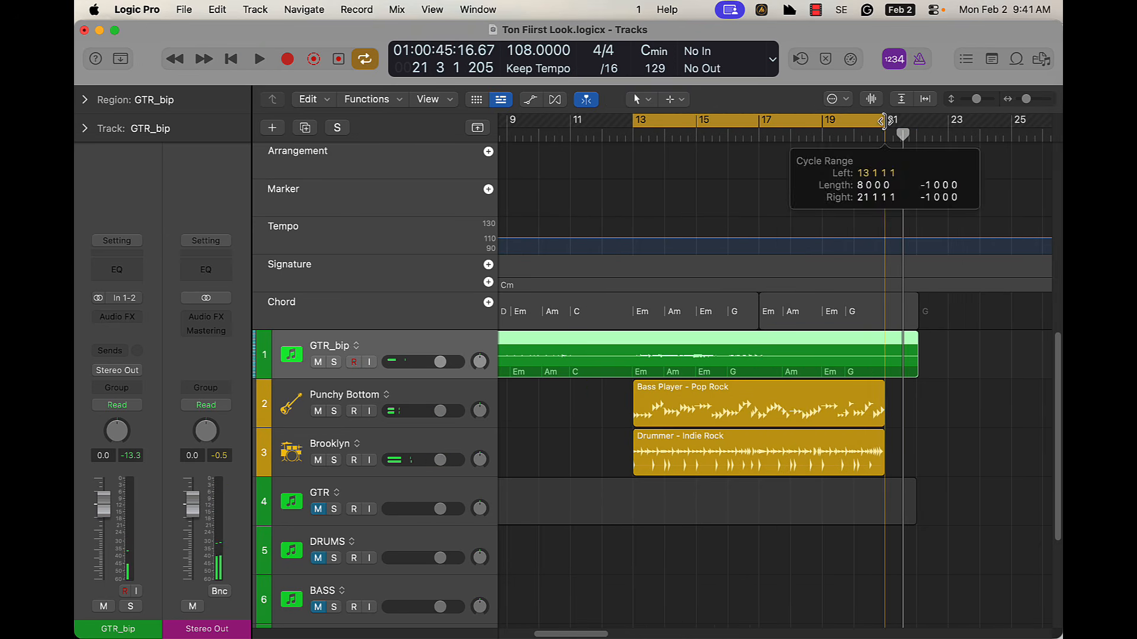
# Open the Indie Rock drummer region at bar 13 for editing and set Fill Amount to 39% and Fill Complexity to 47%
pyautogui.doubleClick(820, 450)
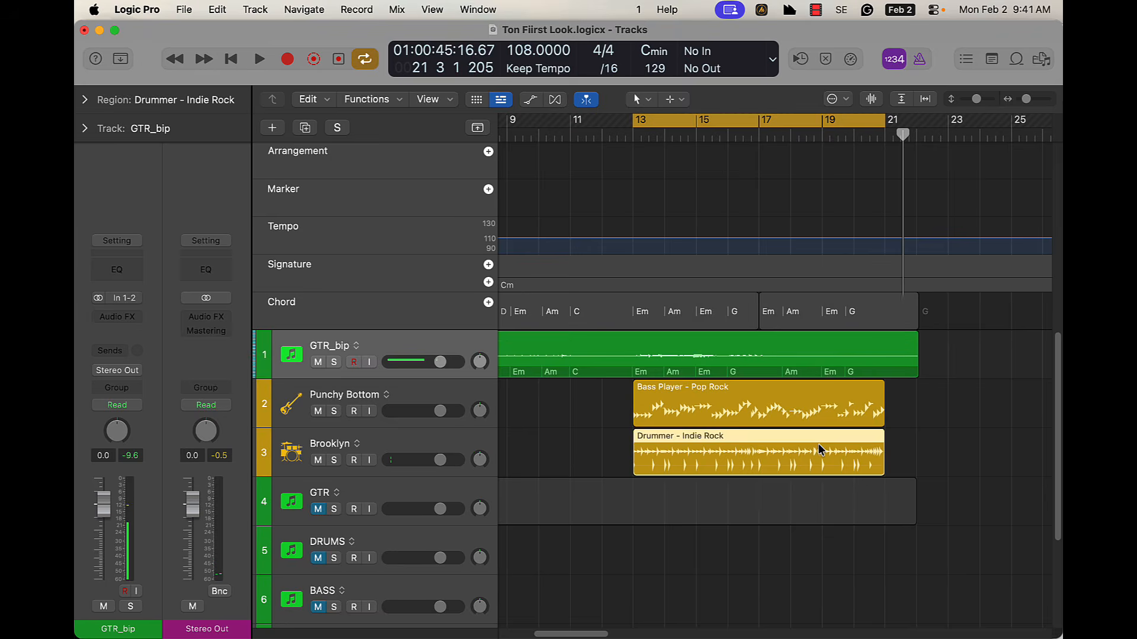
pyautogui.moveTo(909, 558); pyautogui.dragTo(911, 619)
pyautogui.moveTo(914, 523); pyautogui.dragTo(910, 541)
pyautogui.moveTo(909, 597); pyautogui.dragTo(910, 606)
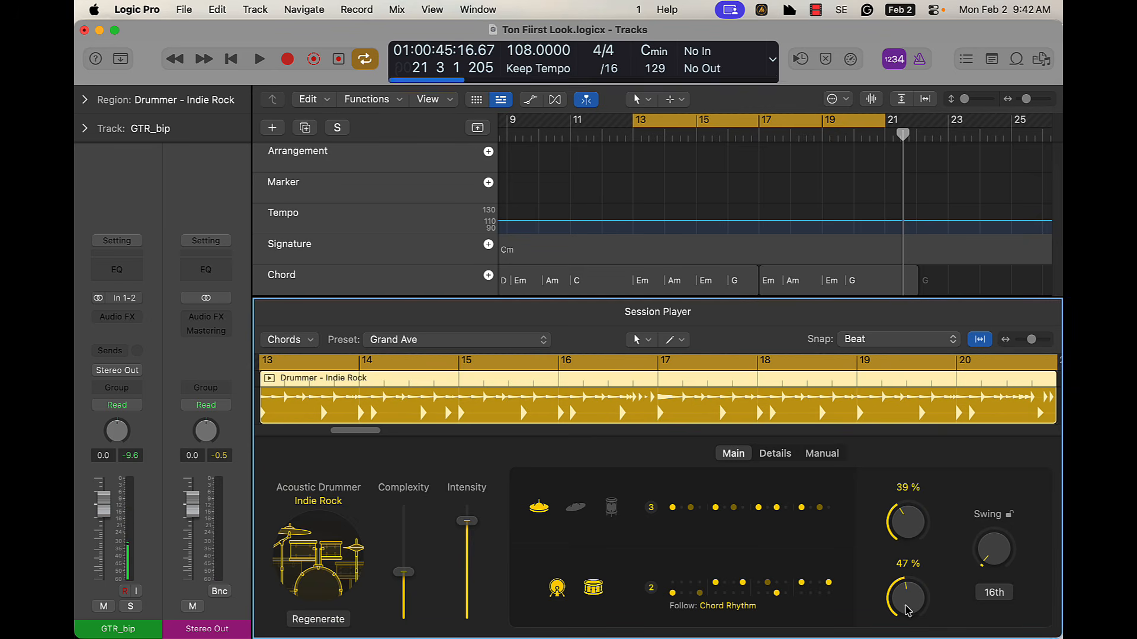
# Make the drummer's kick and snare pattern follow the rhythm of the Punchy Bottom track as well as the chords
pyautogui.click(769, 612)
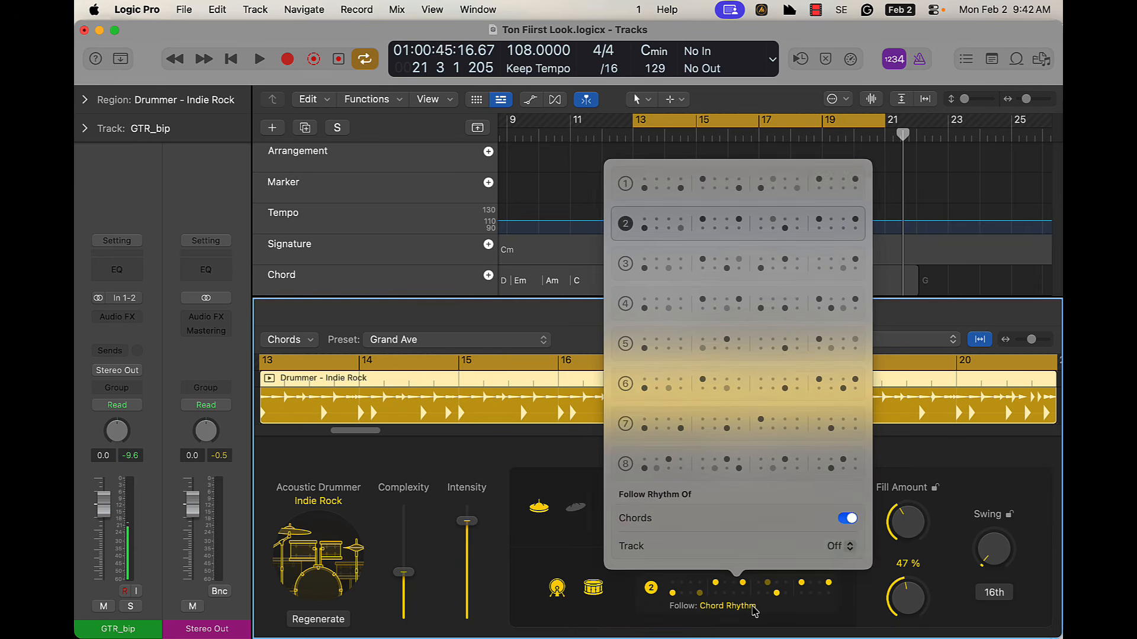
pyautogui.click(841, 546)
pyautogui.moveTo(858, 632)
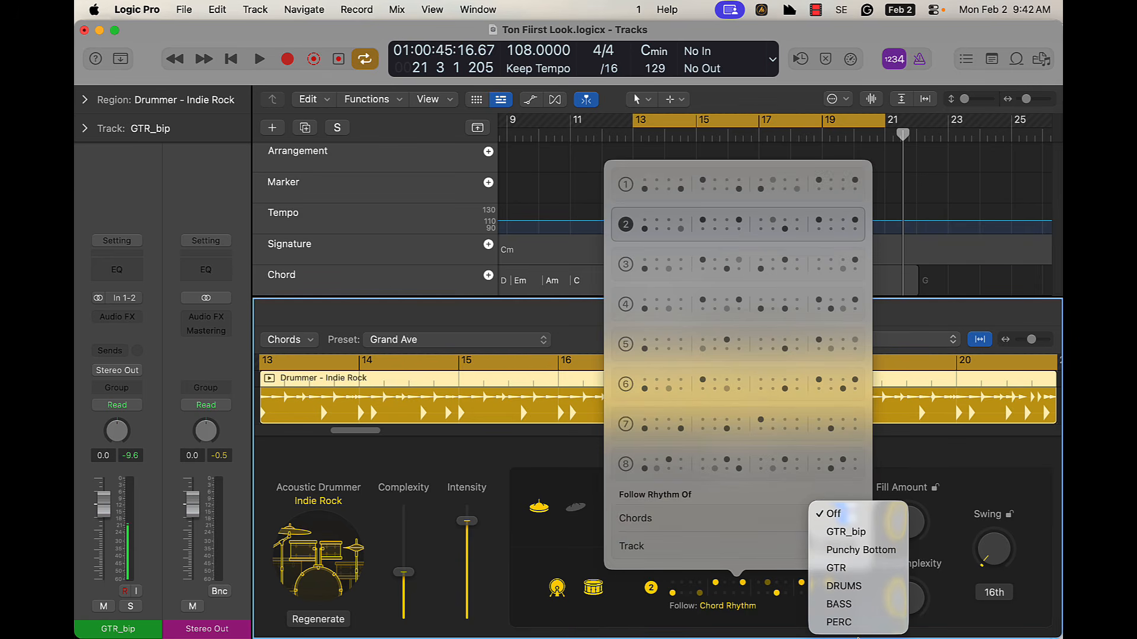
pyautogui.click(855, 550)
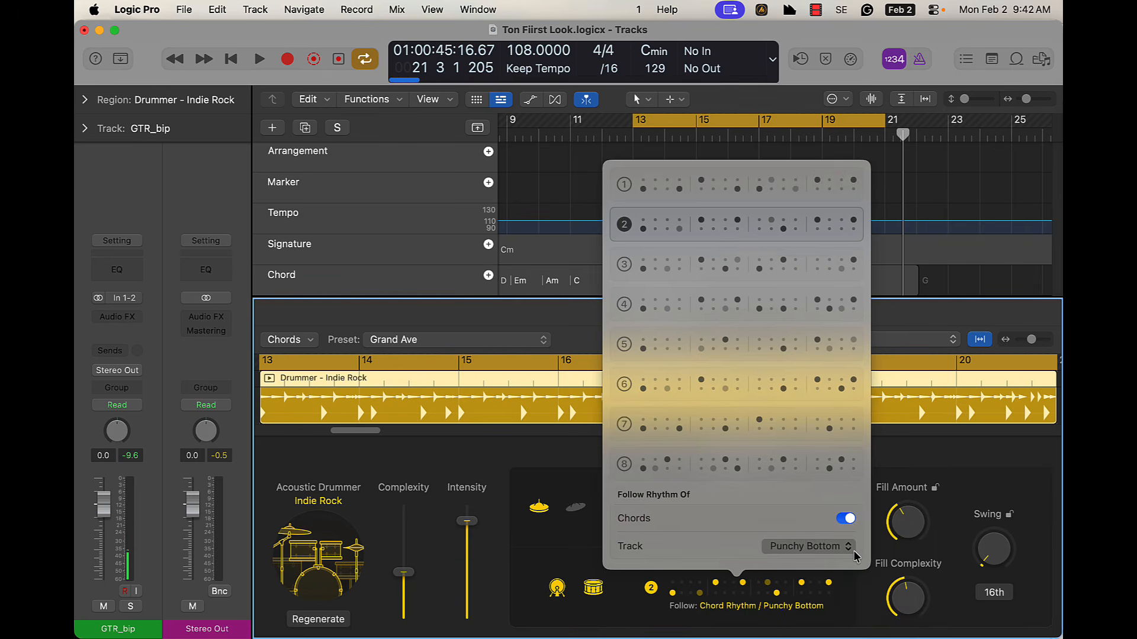
pyautogui.click(992, 200)
# Play back the cycle from bar 13 with the adjusted drummer and close the editor below the tracks
pyautogui.press('space')
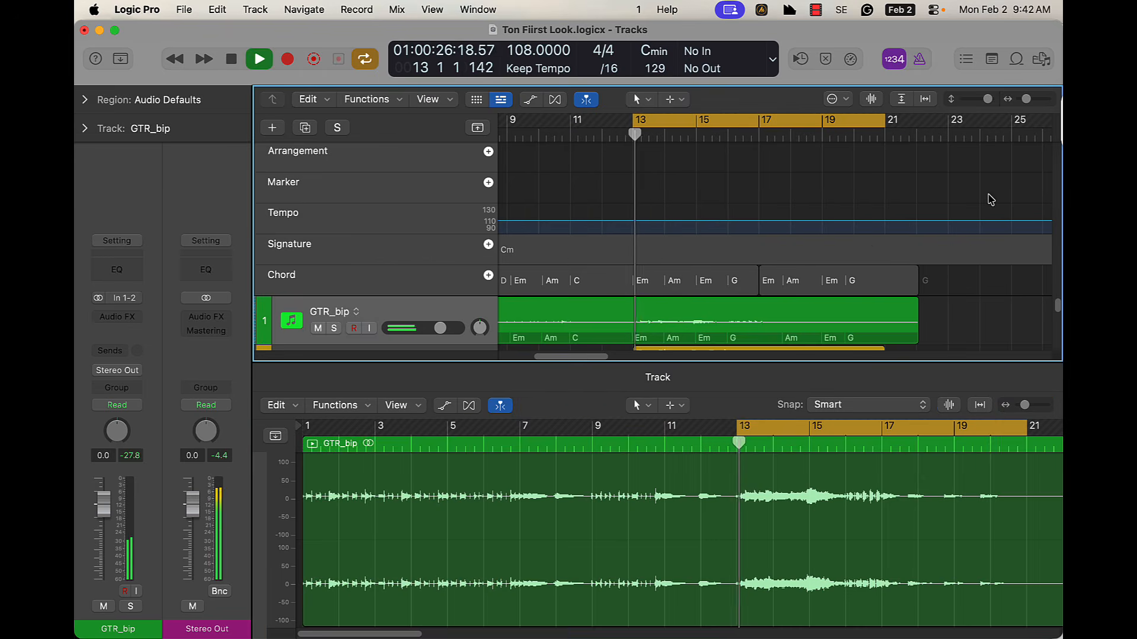
pyautogui.press('x')
pyautogui.press('x')
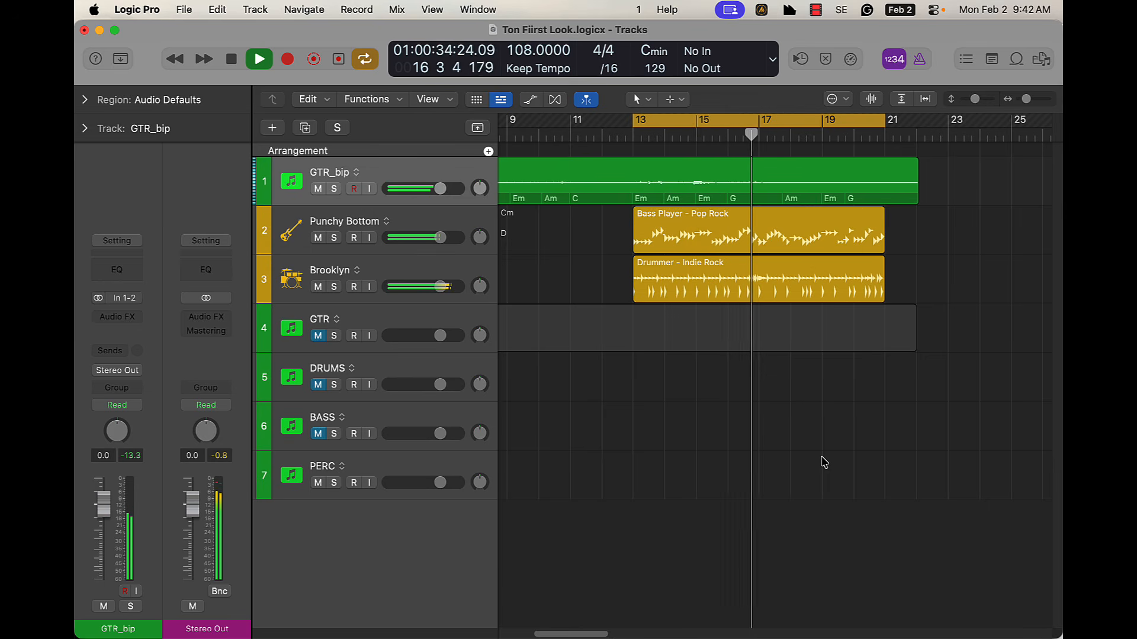
pyautogui.press('space')
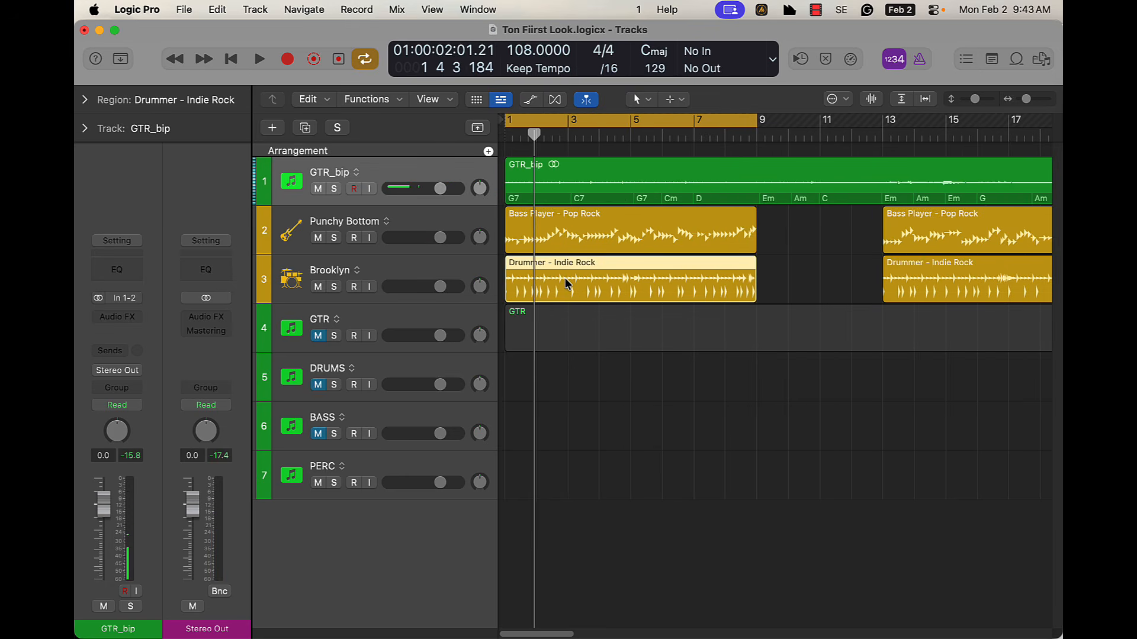
# Play back the session players from bar 1 and mute the PERC track
pyautogui.press('space')
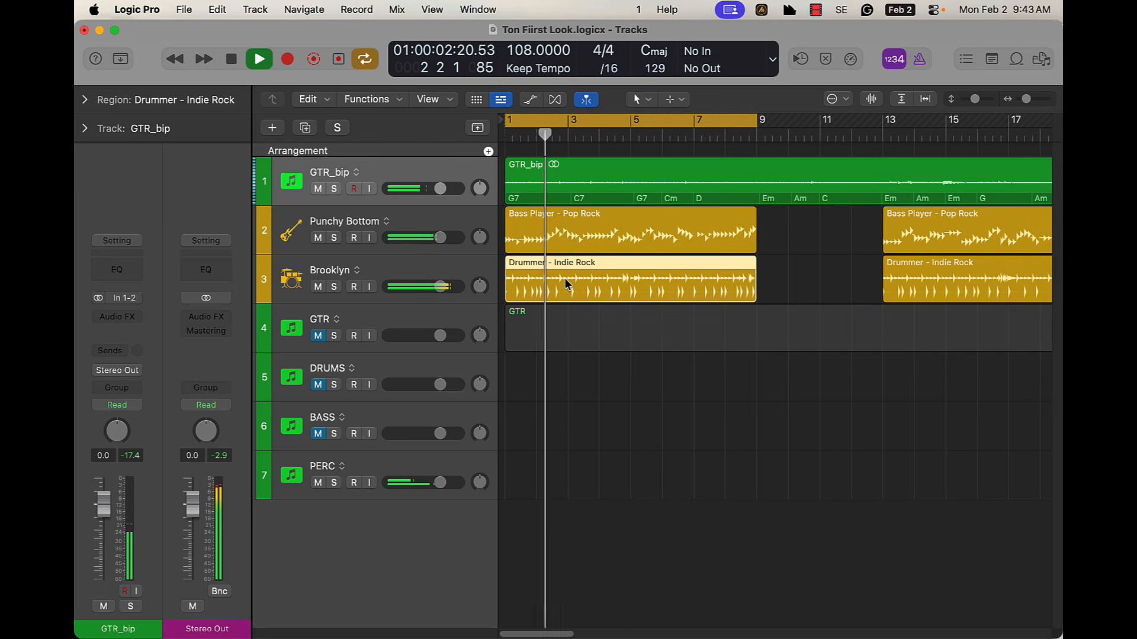
pyautogui.click(319, 484)
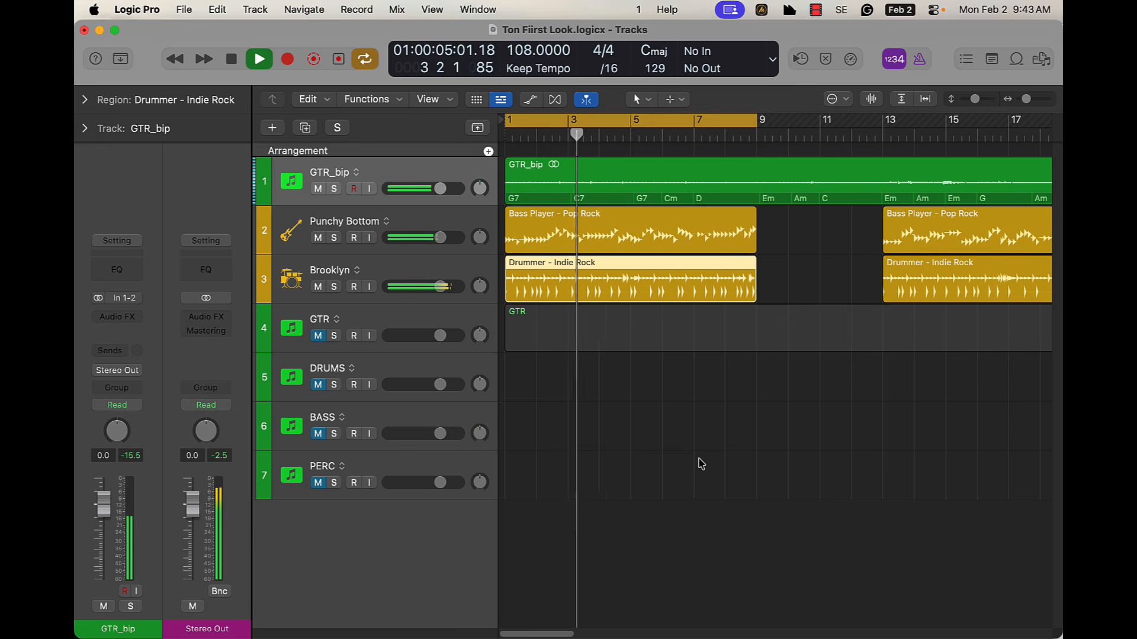
pyautogui.press('space')
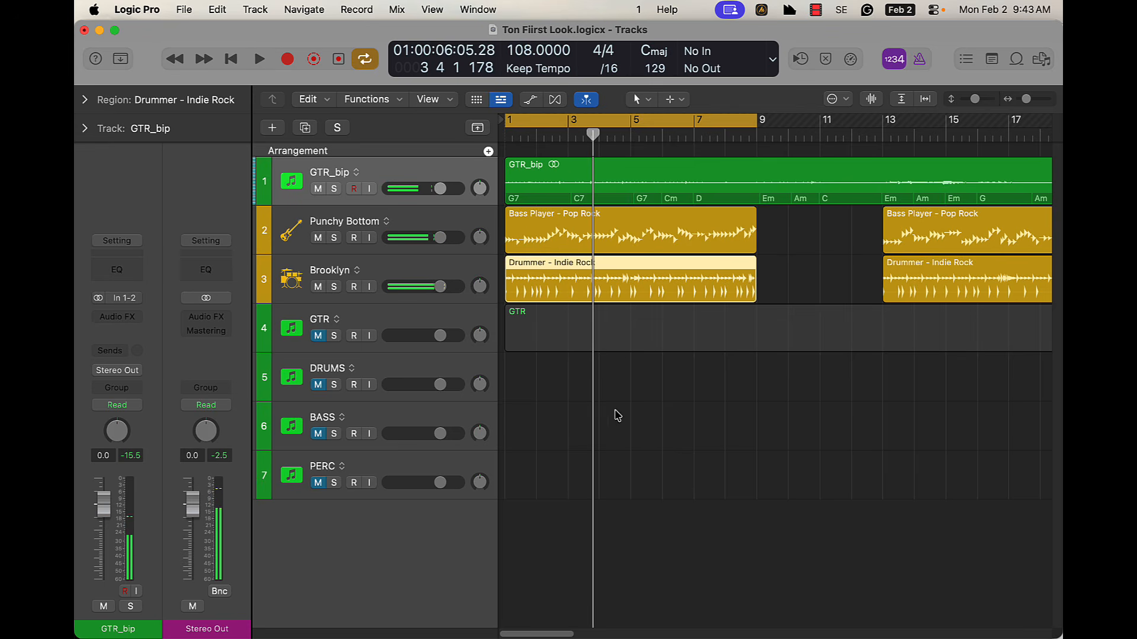